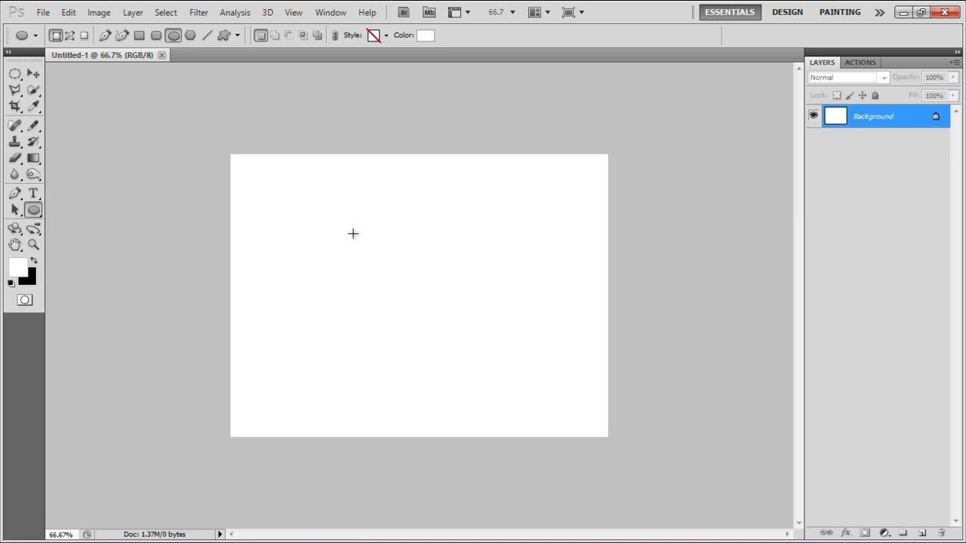
# - Draw a white circle shape layer, Shape 1, in the middle of the canvas
pyautogui.moveTo(325, 215); pyautogui.dragTo(628, 401)
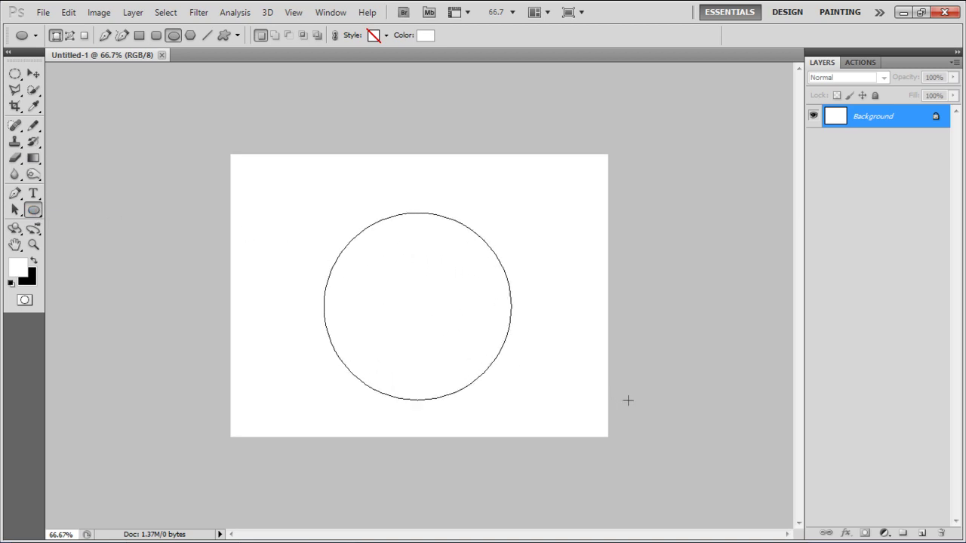
pyautogui.moveTo(627, 400); pyautogui.dragTo(627, 400)
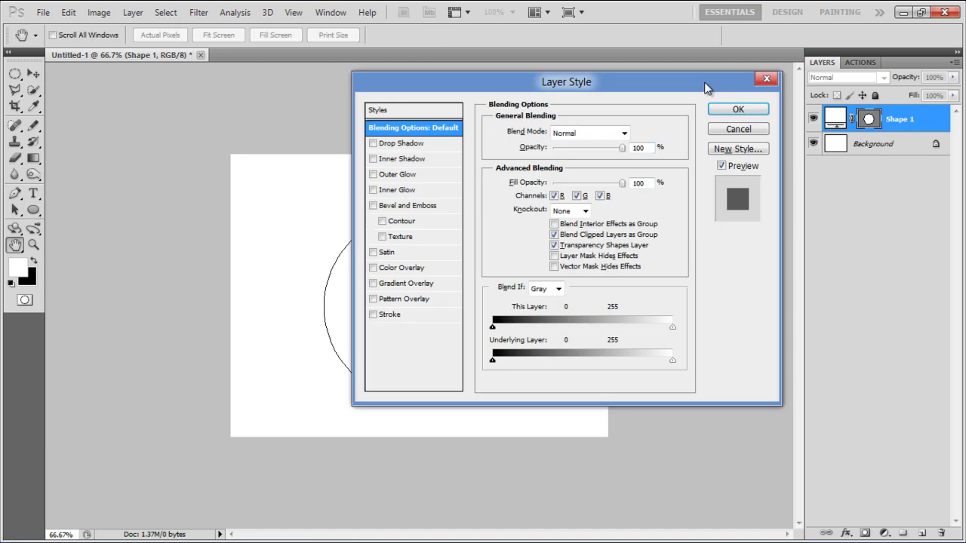
# - Add a Soft Light drop shadow with 50% opacity, distance 1 and size 0
pyautogui.click(424, 144)
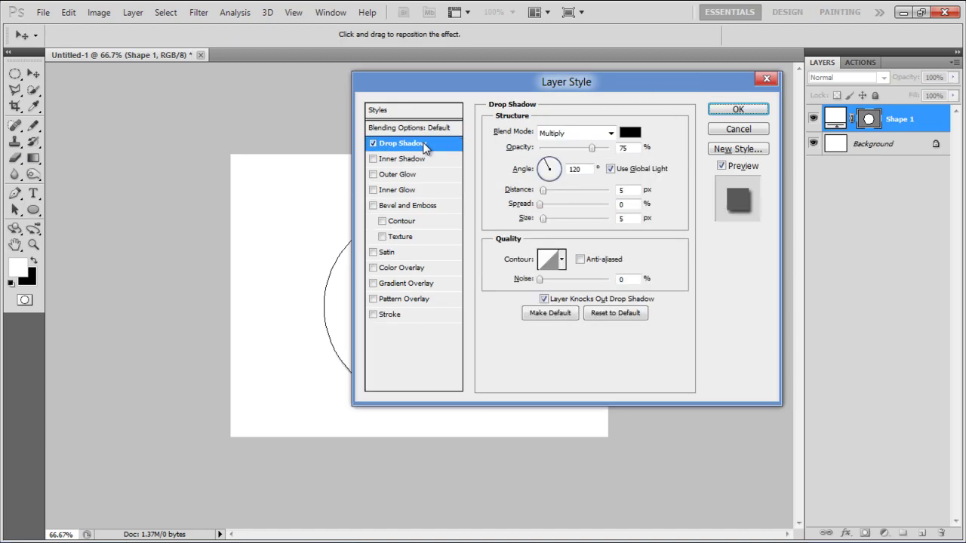
pyautogui.click(611, 134)
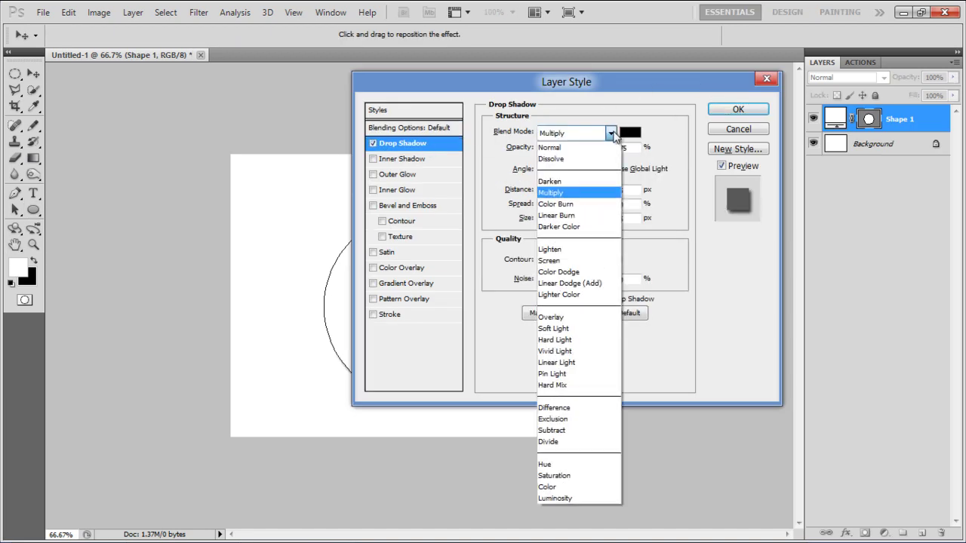
pyautogui.click(581, 329)
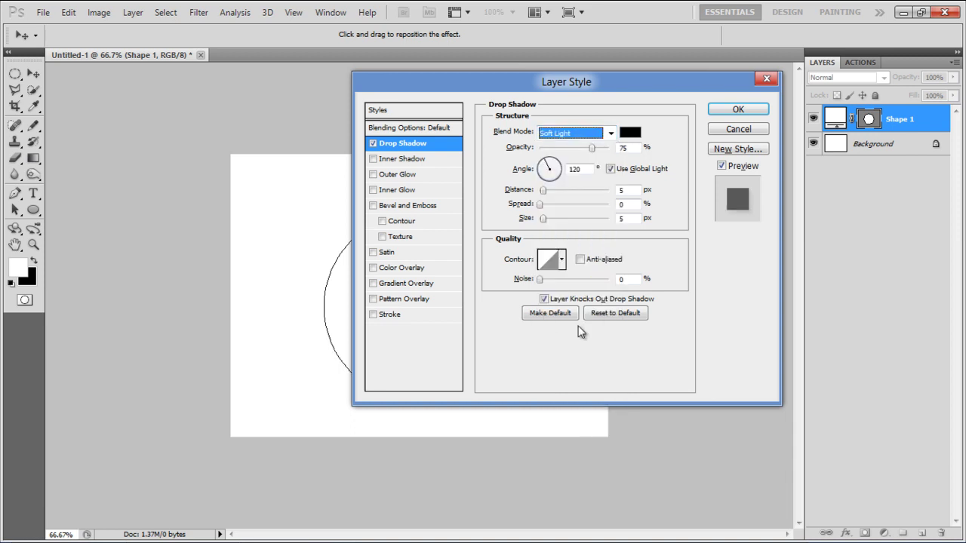
pyautogui.doubleClick(636, 146)
pyautogui.write('50')
pyautogui.doubleClick(640, 188)
pyautogui.write('1')
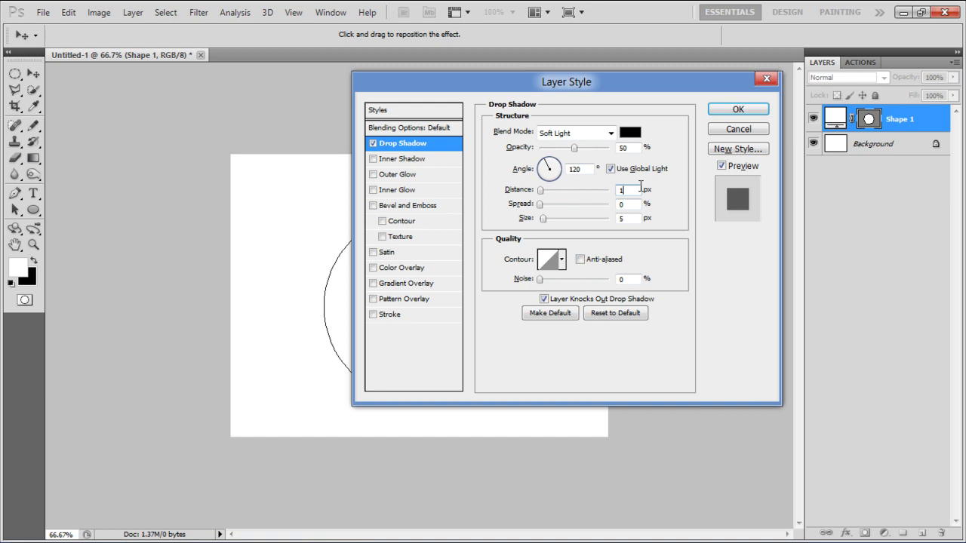
pyautogui.press('Tab')
pyautogui.write('0')
# - Add a #101010 color overlay to the circle and apply the layer style
pyautogui.click(435, 266)
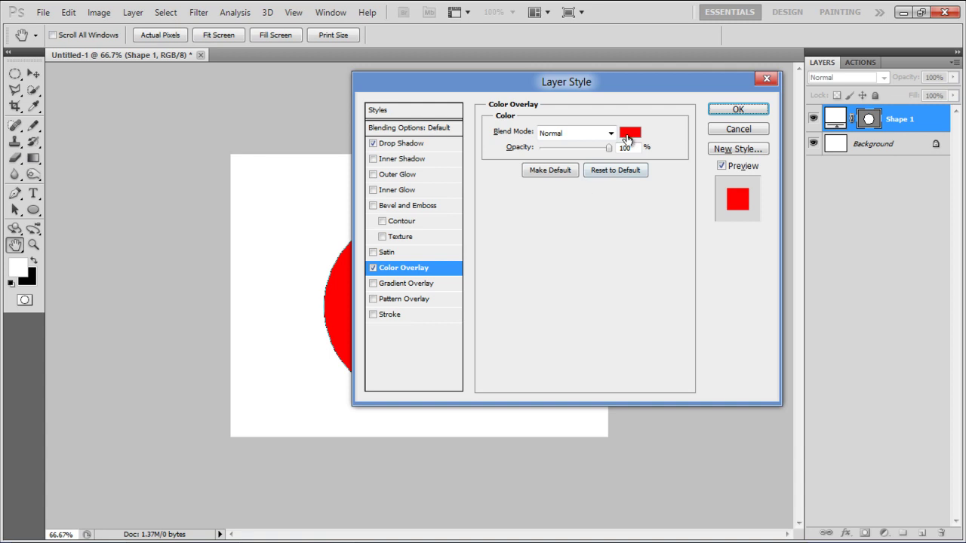
pyautogui.click(628, 133)
pyautogui.doubleClick(759, 396)
pyautogui.write('101010')
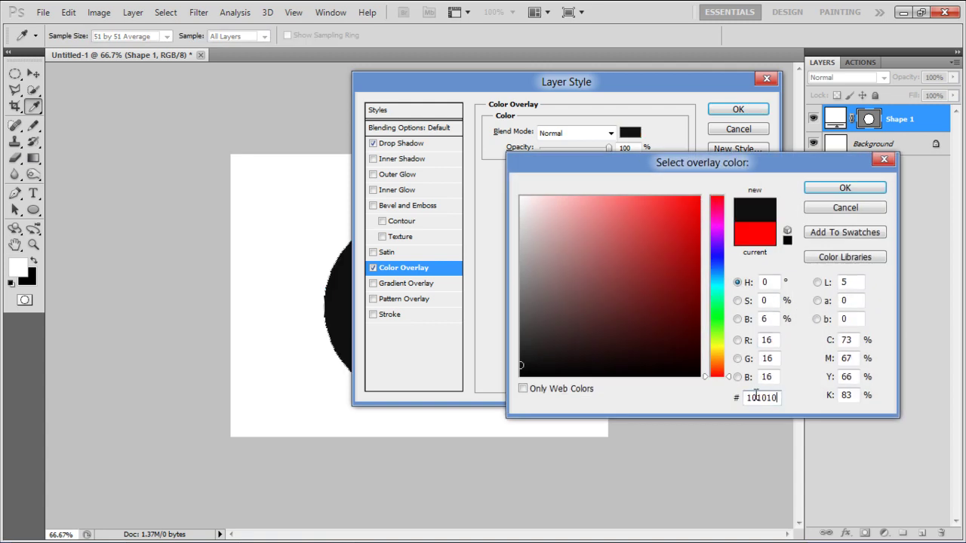
pyautogui.press('Return')
pyautogui.click(731, 110)
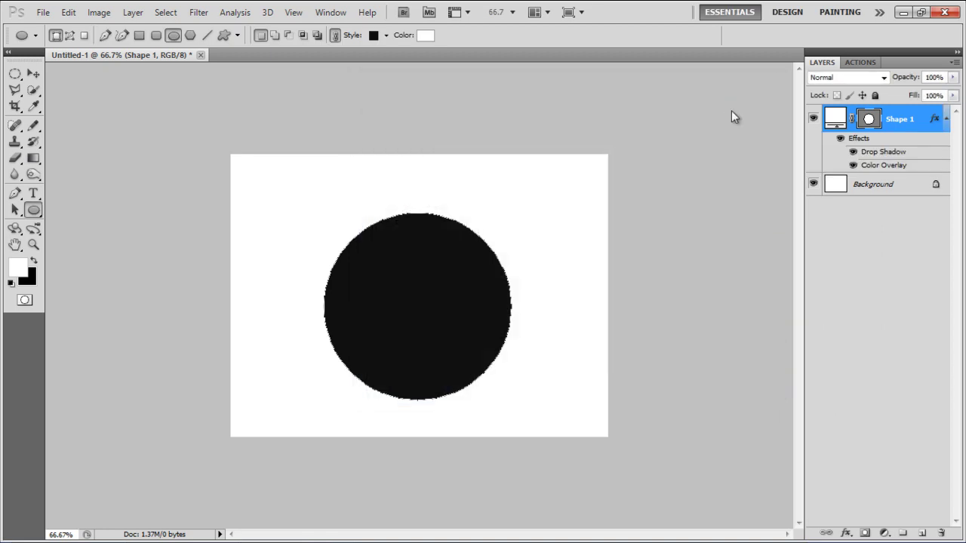
# - Duplicate Shape 1, scale the copy inward around its centre, and clear its layer style
pyautogui.hotkey('ctrl', 'j')
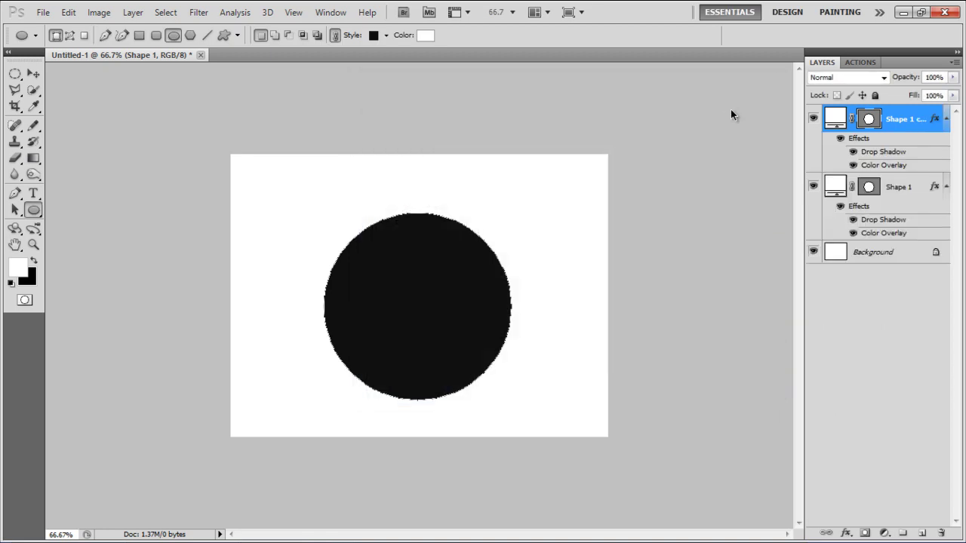
pyautogui.hotkey('ctrl', 't')
pyautogui.moveTo(323, 209); pyautogui.dragTo(343, 231)
pyautogui.press('Return')
pyautogui.rightClick(896, 117)
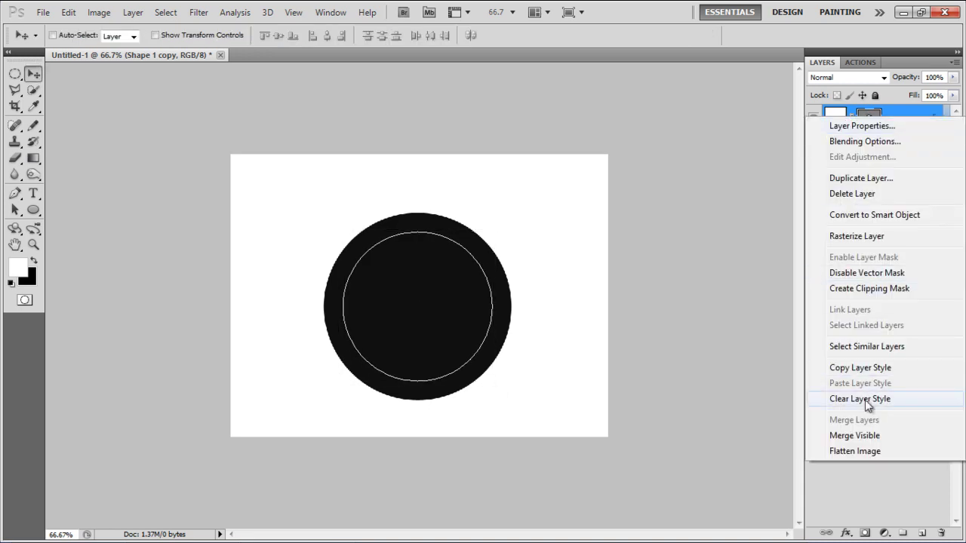
pyautogui.click(866, 399)
# - Add a Gradient Overlay to Shape 1 copy with its left stop set to #cecece
pyautogui.doubleClick(944, 119)
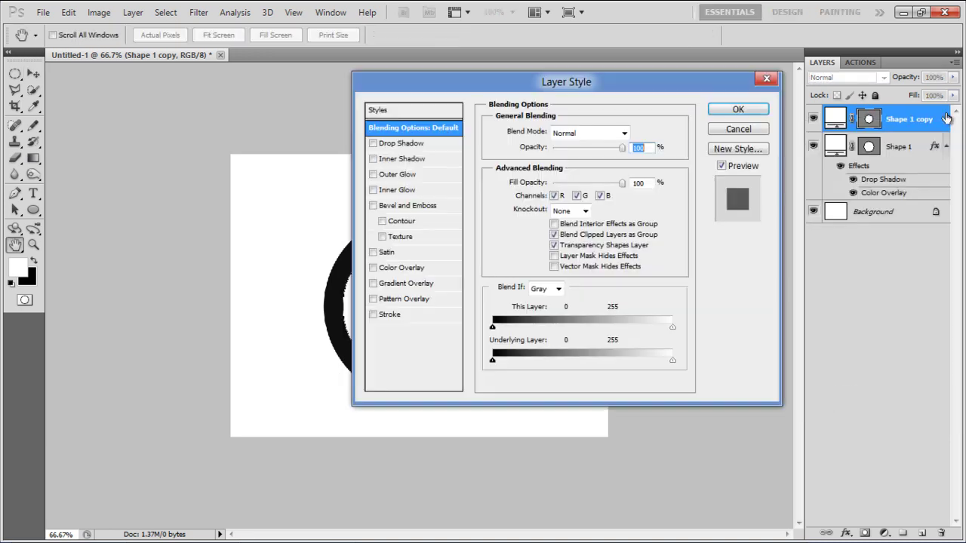
pyautogui.click(422, 283)
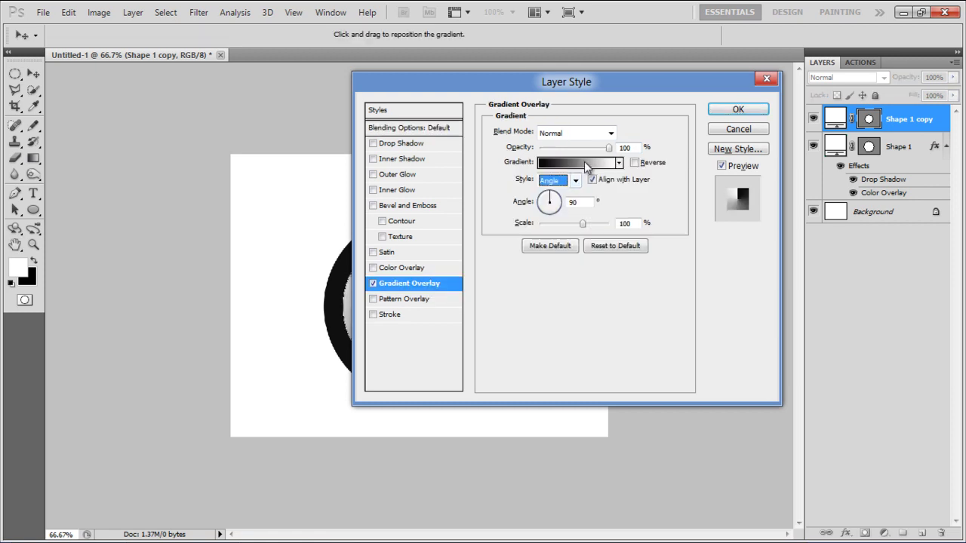
pyautogui.click(584, 162)
pyautogui.doubleClick(503, 323)
pyautogui.doubleClick(761, 397)
pyautogui.write('cecece')
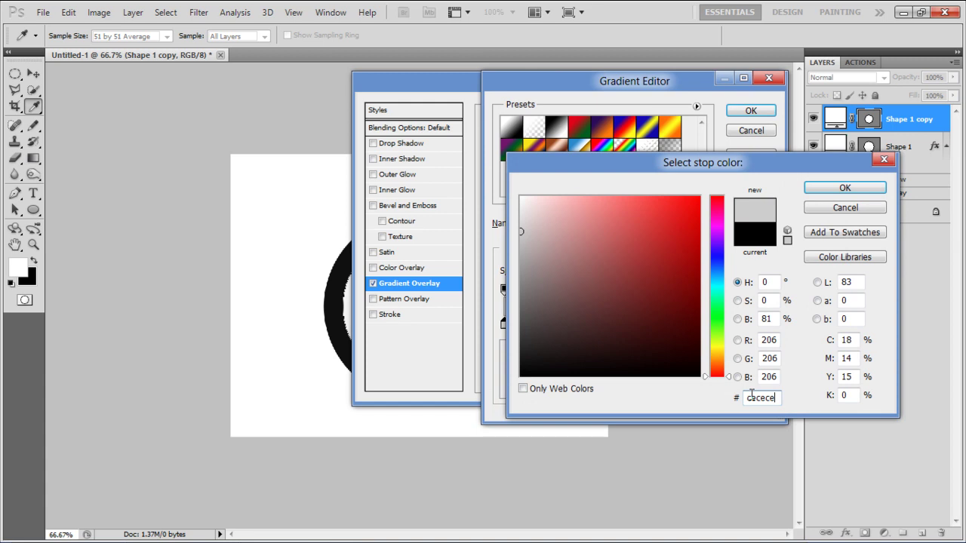
pyautogui.press('Return')
# - Add a middle gradient stop and recolour a stop to #7e7e7e
pyautogui.click(633, 324)
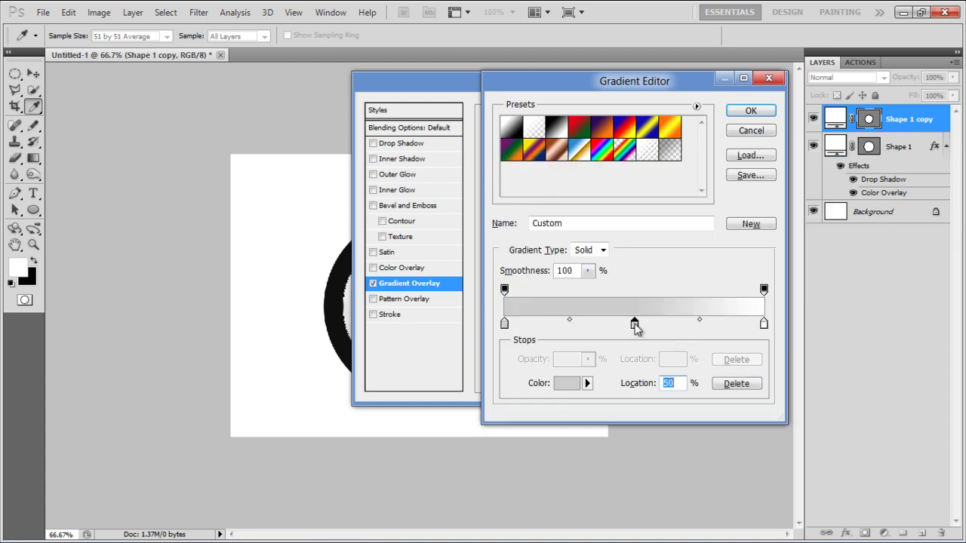
pyautogui.click(764, 324)
pyautogui.doubleClick(764, 323)
pyautogui.doubleClick(758, 398)
pyautogui.write('7e7e7e')
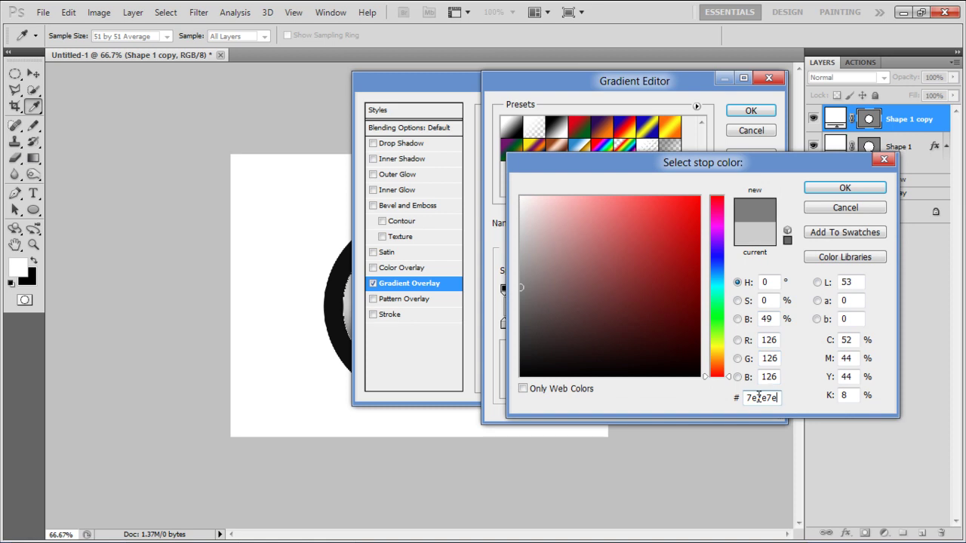
pyautogui.press('Return')
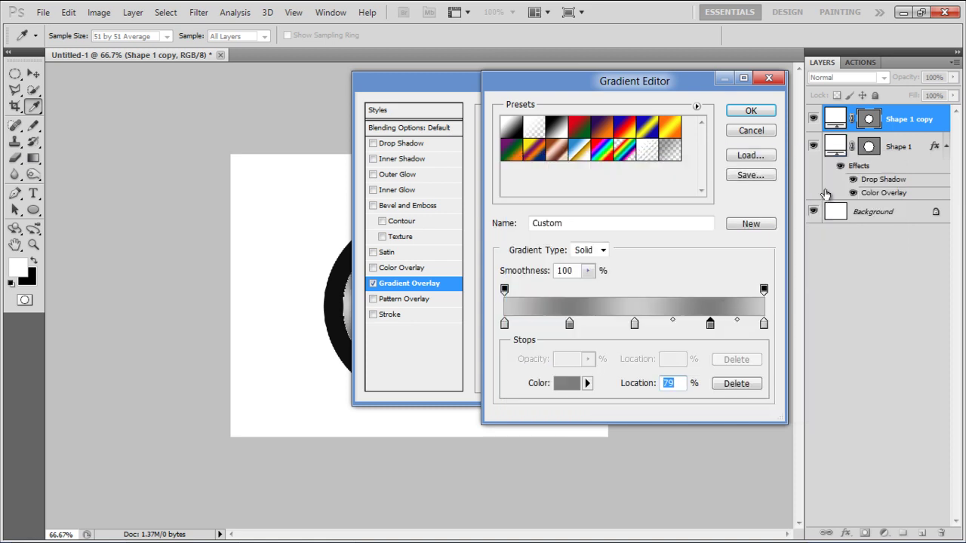
# - Accept the grey gradient, set its style to Angle, and enable Stroke
pyautogui.click(758, 111)
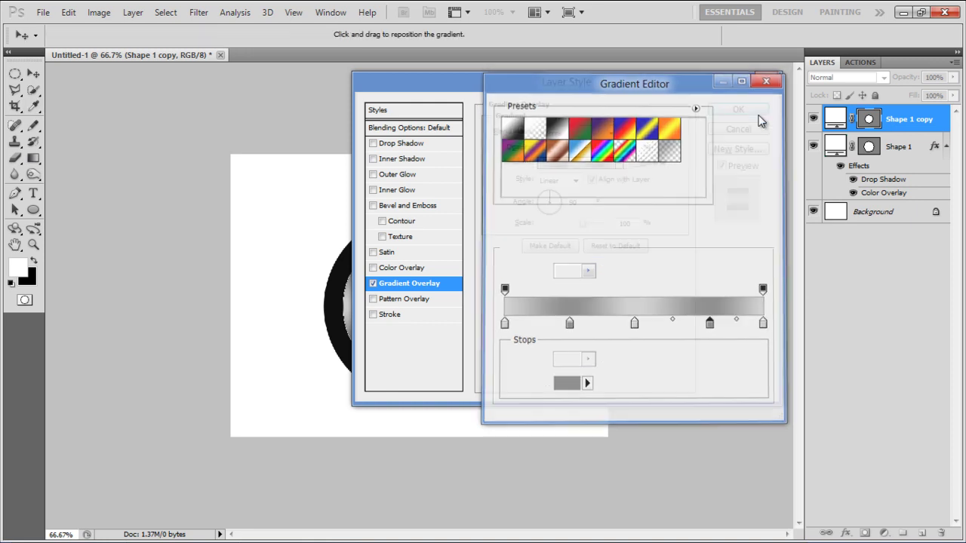
pyautogui.click(573, 181)
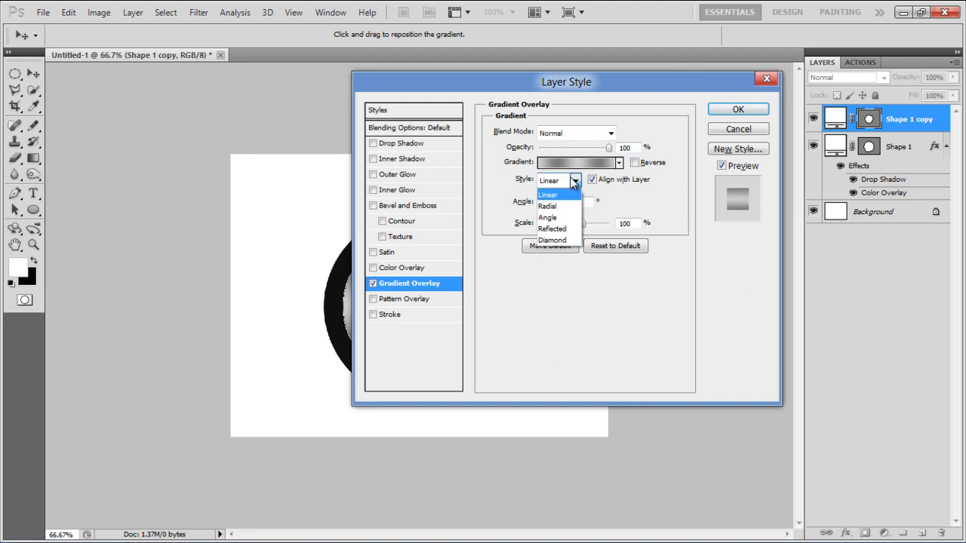
pyautogui.click(564, 216)
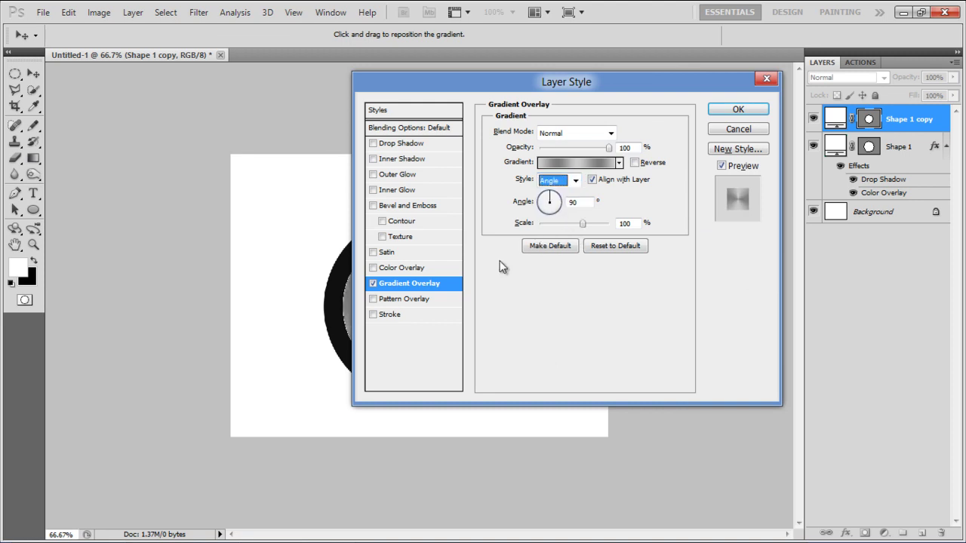
pyautogui.click(419, 316)
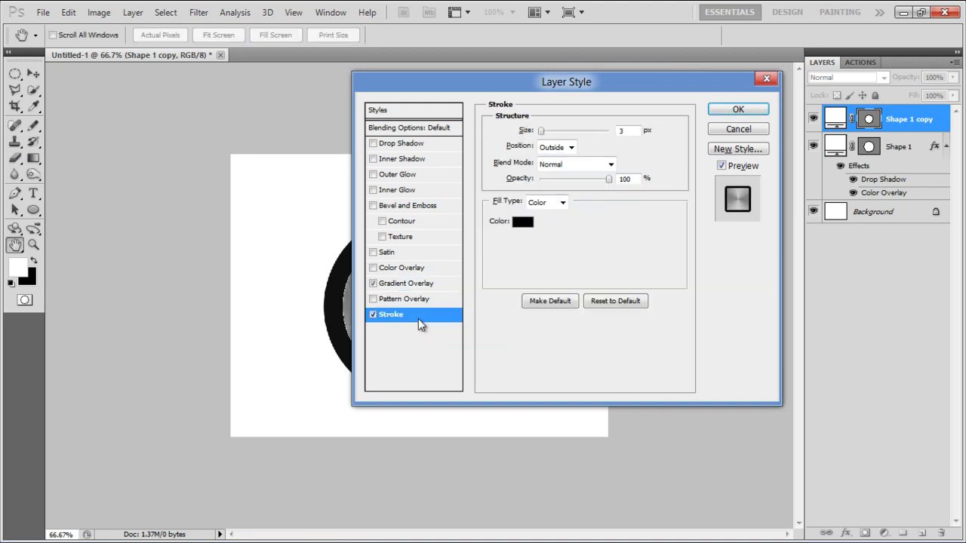
# - Set the stroke size to 1 px with Gradient fill type
pyautogui.doubleClick(622, 131)
pyautogui.write('1')
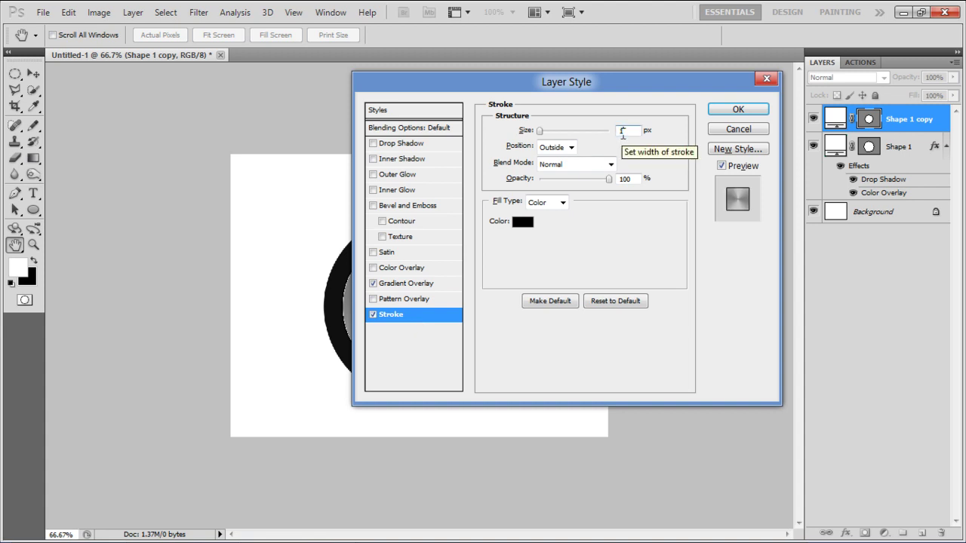
pyautogui.click(562, 202)
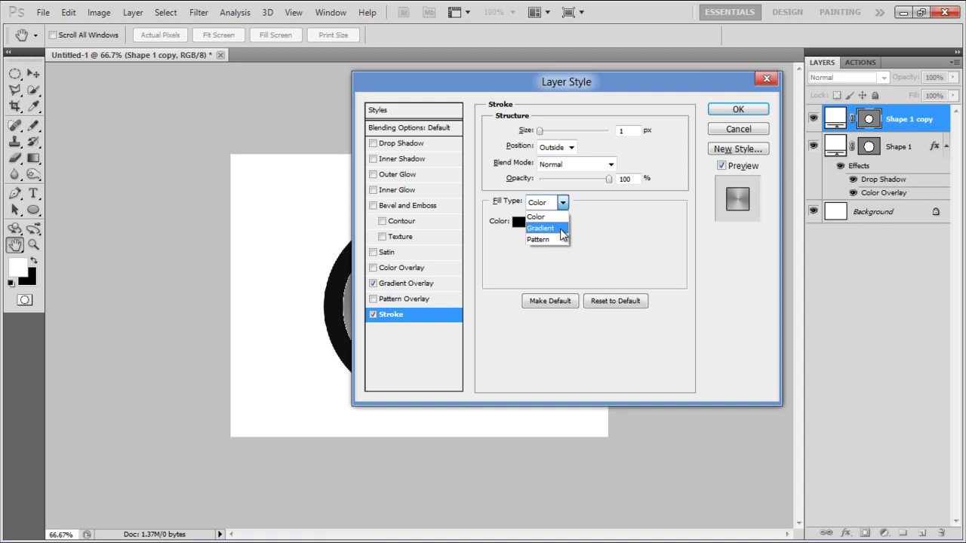
pyautogui.click(562, 233)
# - Set the stroke gradient's left stop to #7e7e7e
pyautogui.click(562, 222)
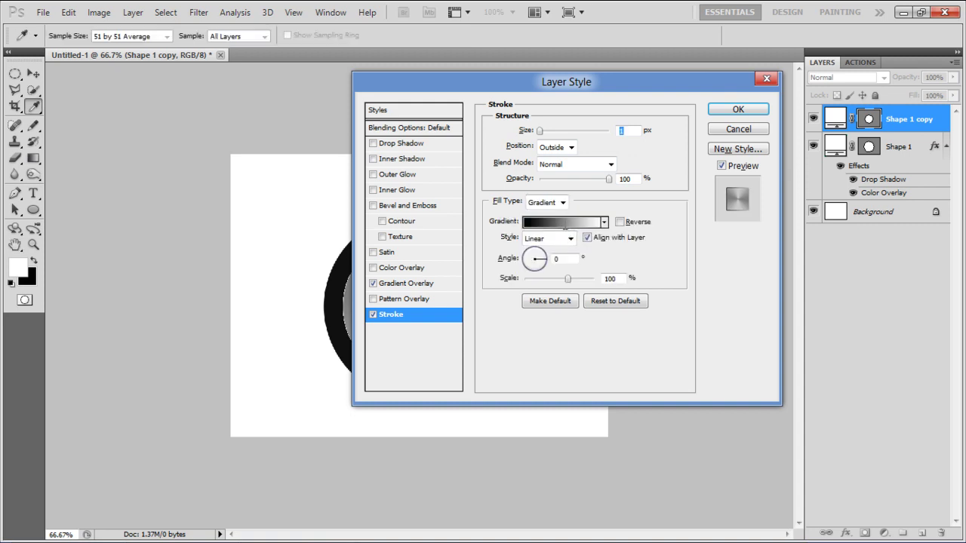
pyautogui.click(504, 323)
pyautogui.doubleClick(504, 324)
pyautogui.doubleClick(752, 398)
pyautogui.write('7e7e7e')
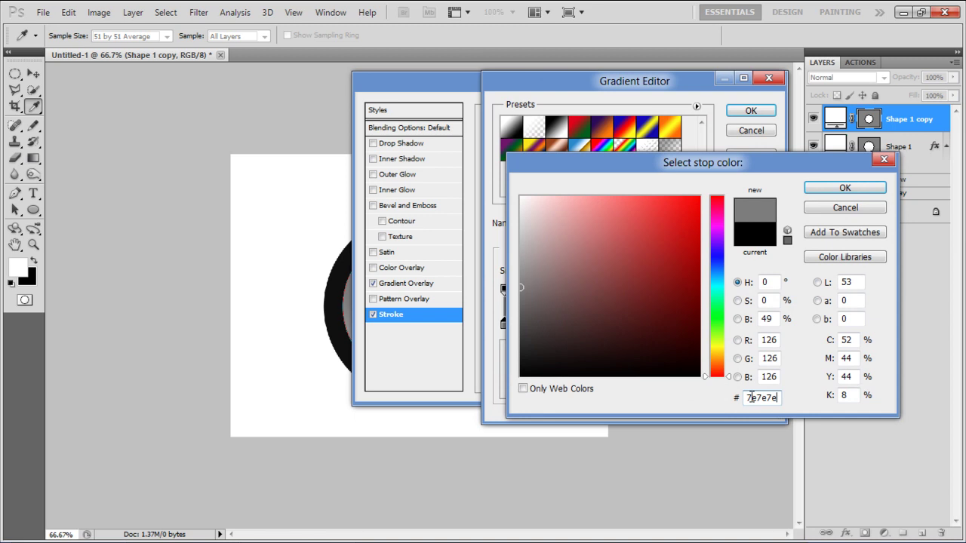
pyautogui.press('Return')
# - Set the right stop to #999999 and make the stroke gradient Reflected
pyautogui.doubleClick(761, 324)
pyautogui.doubleClick(757, 398)
pyautogui.write('999999')
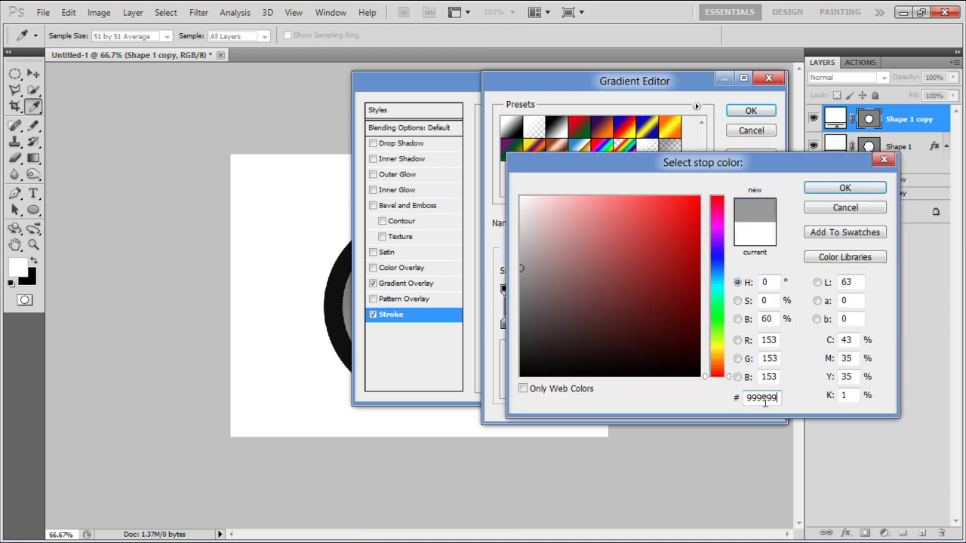
pyautogui.press('Return')
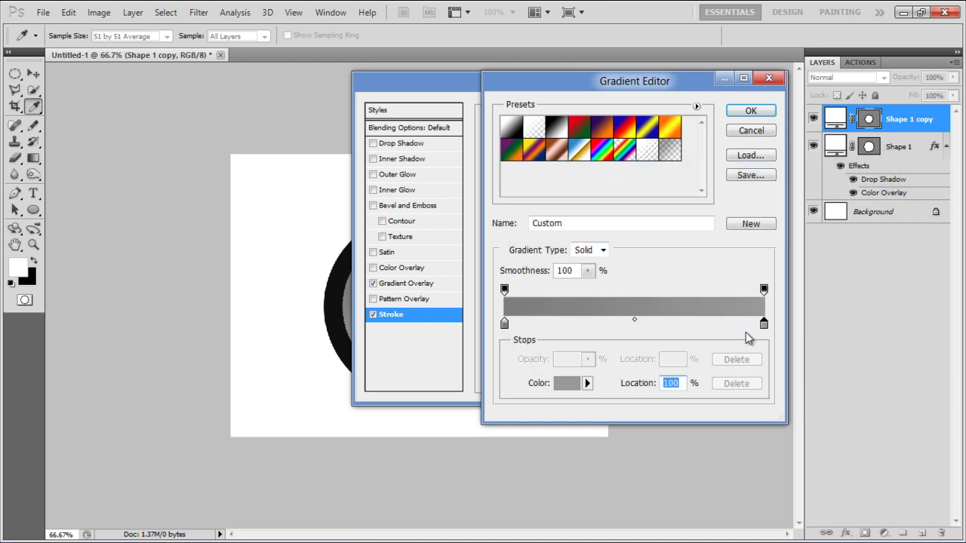
pyautogui.click(745, 111)
pyautogui.click(558, 238)
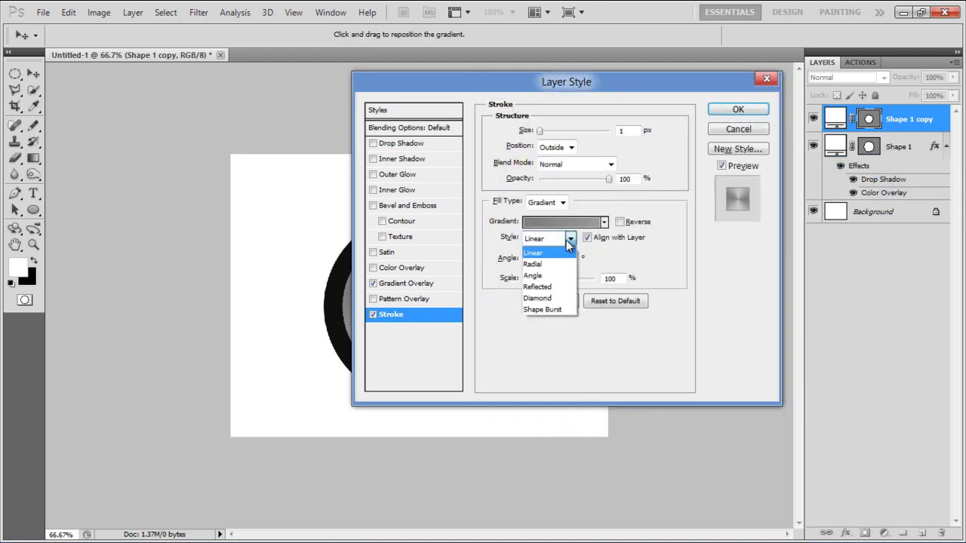
pyautogui.click(553, 291)
# - Apply the effects, then fill a rectangle around the circle with black on new Layer 1
pyautogui.click(726, 109)
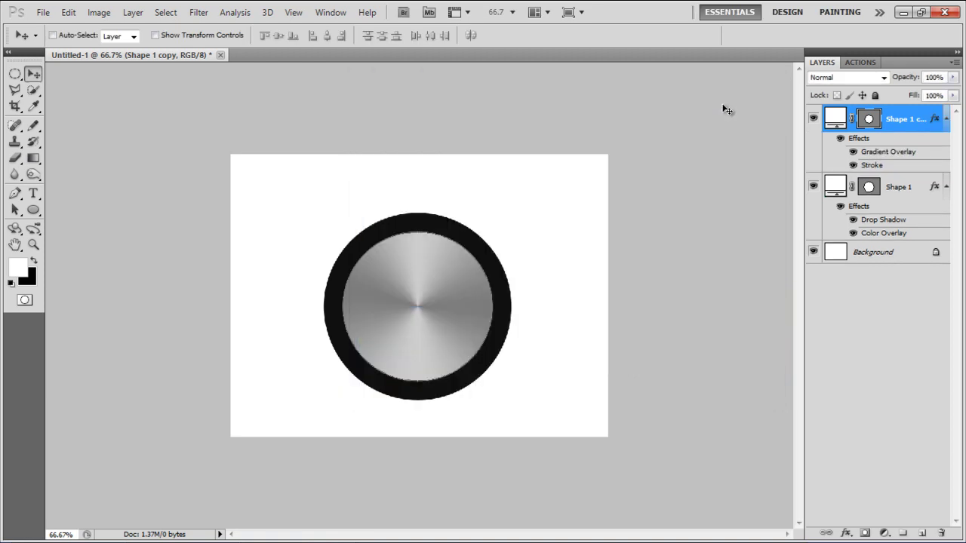
pyautogui.moveTo(14, 73); pyautogui.dragTo(67, 68)
pyautogui.moveTo(288, 193); pyautogui.dragTo(546, 416)
pyautogui.press('x')
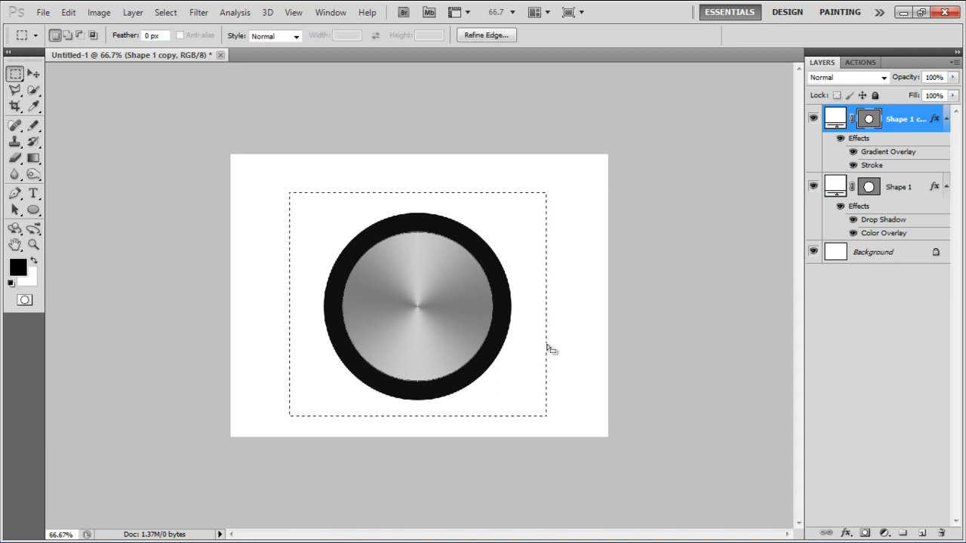
pyautogui.click(922, 533)
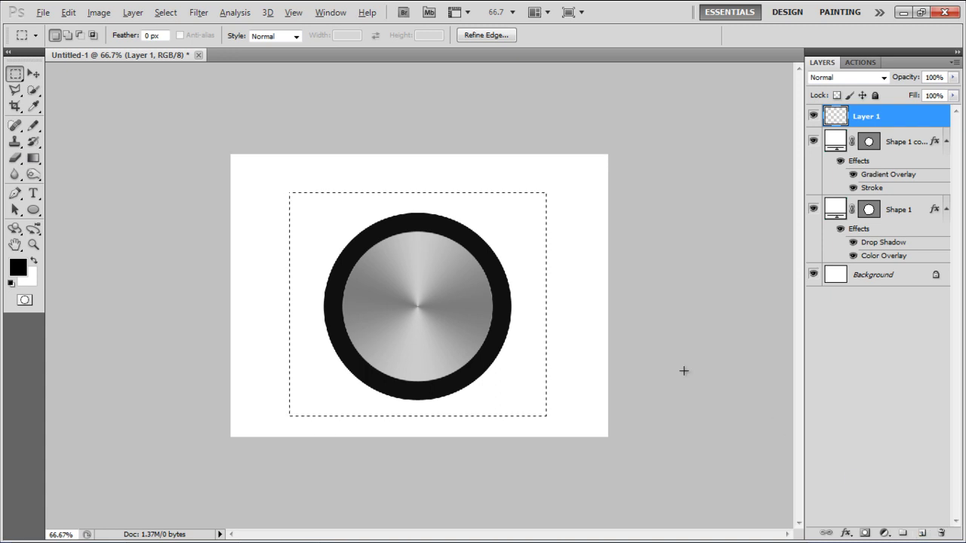
pyautogui.hotkey('alt', 'BackSpace')
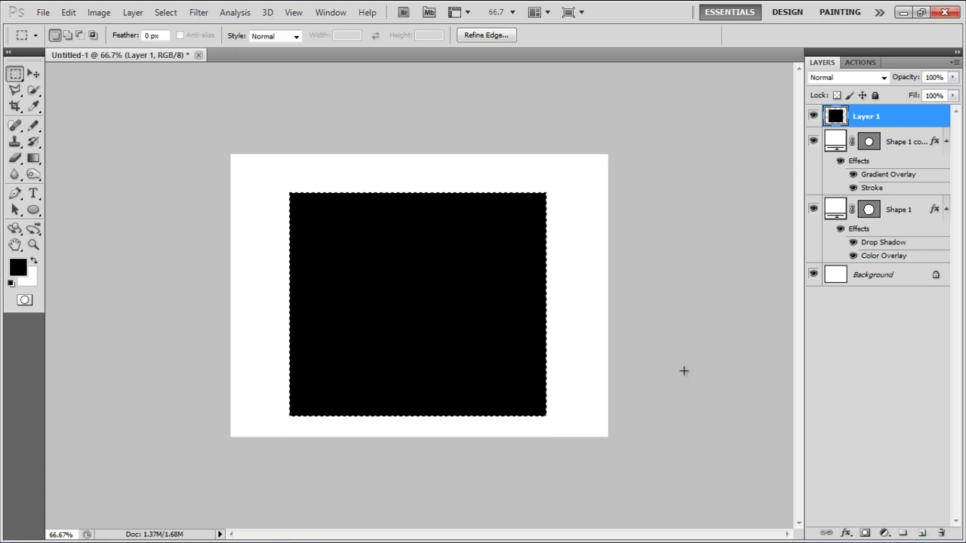
# - Apply 400% Add Noise to the black rectangle
pyautogui.click(200, 17)
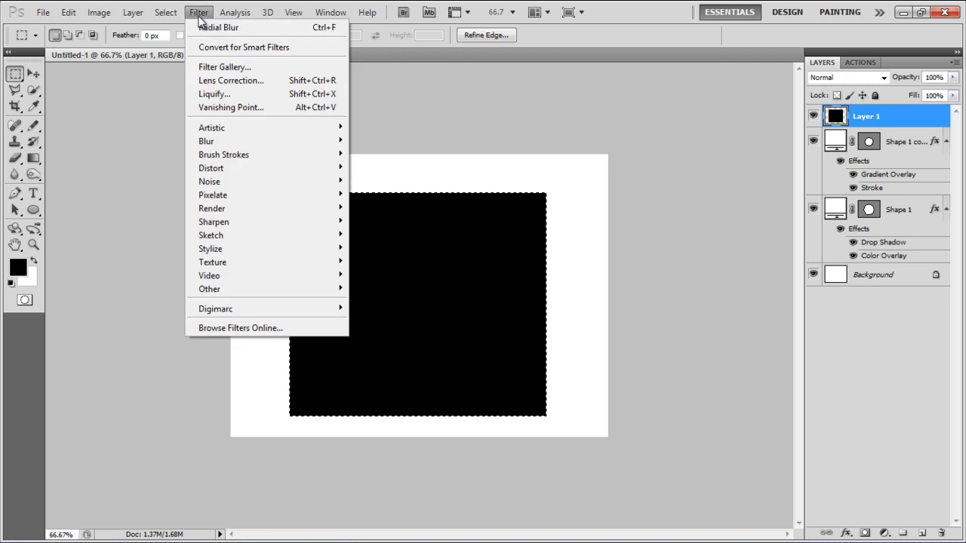
pyautogui.moveTo(281, 181)
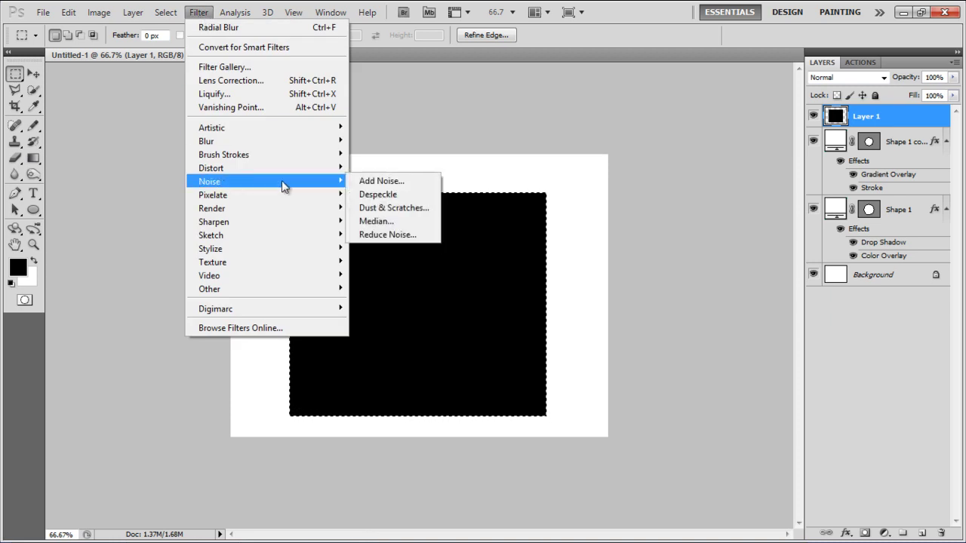
pyautogui.click(391, 184)
pyautogui.click(670, 247)
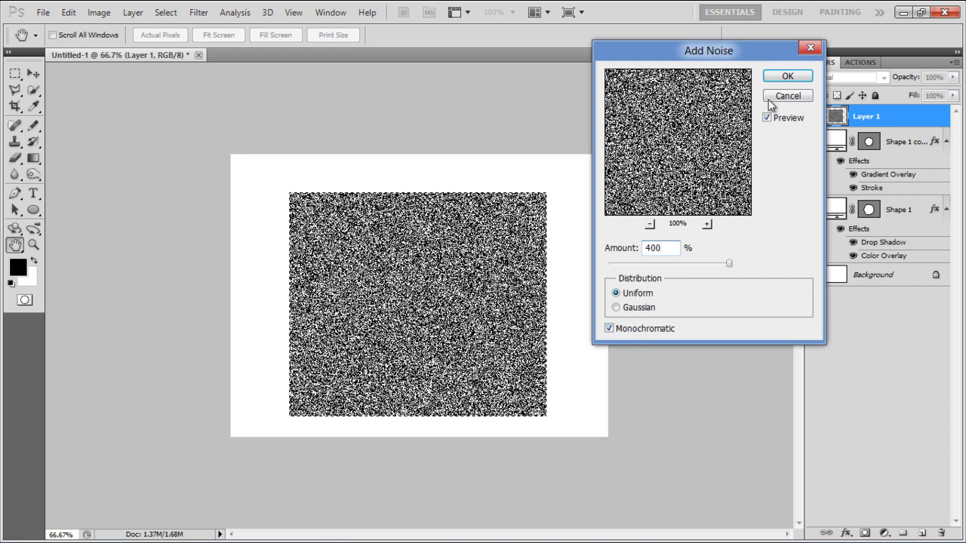
pyautogui.click(778, 75)
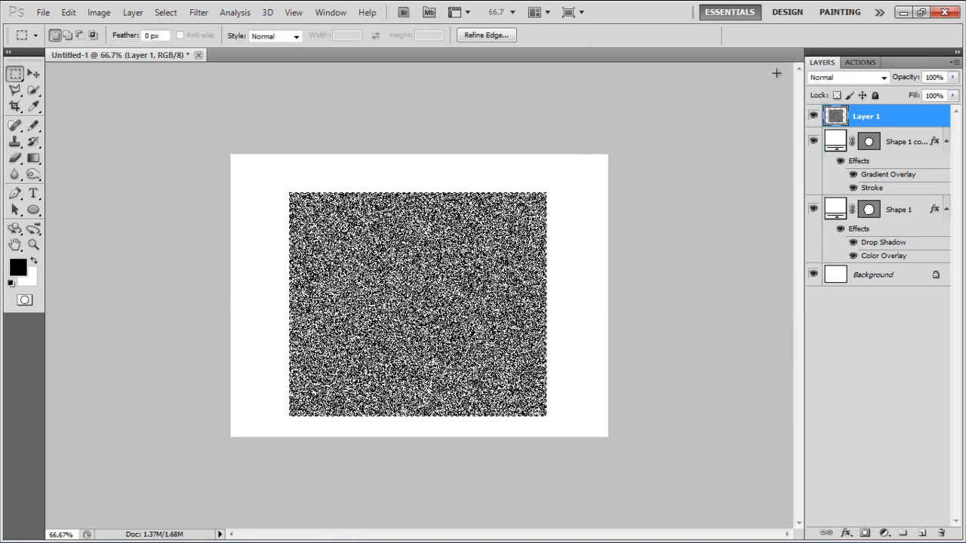
# - Apply a Spin Radial Blur at Best quality to the noise
pyautogui.click(199, 12)
pyautogui.moveTo(216, 138)
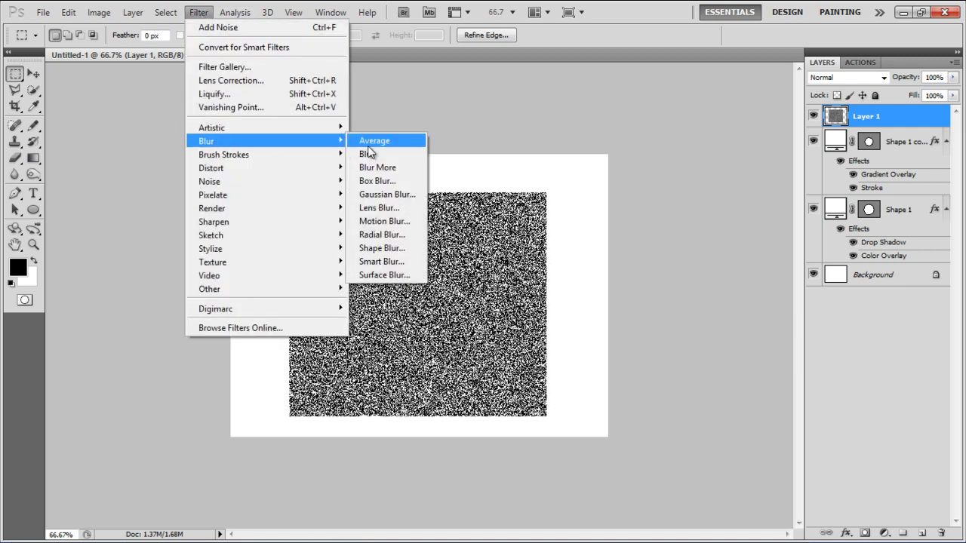
pyautogui.click(398, 236)
pyautogui.click(453, 149)
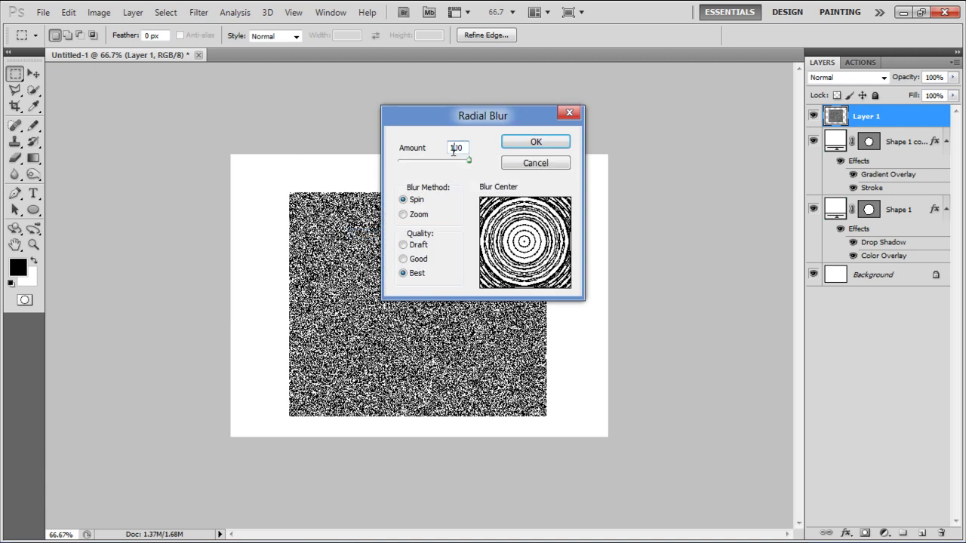
pyautogui.click(412, 201)
pyautogui.click(415, 273)
pyautogui.click(525, 142)
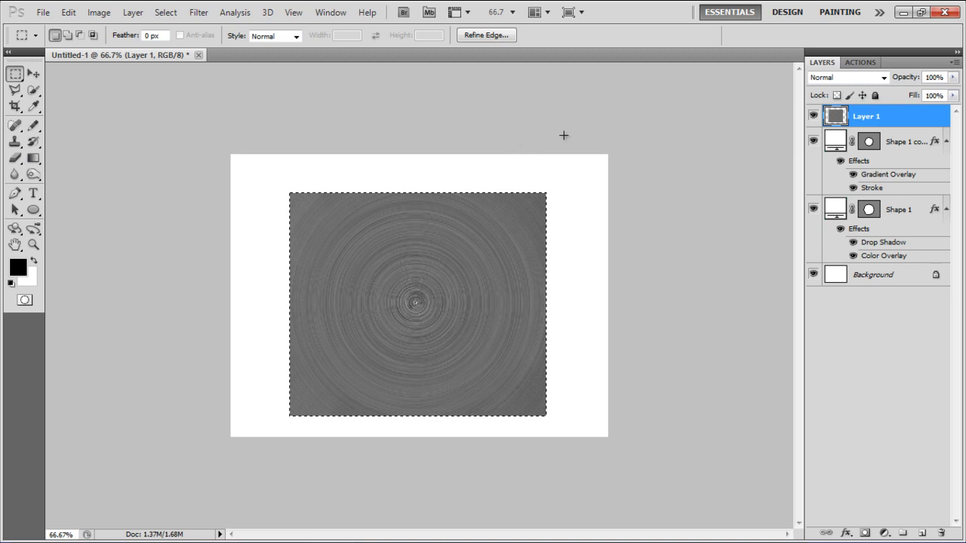
pyautogui.click(883, 77)
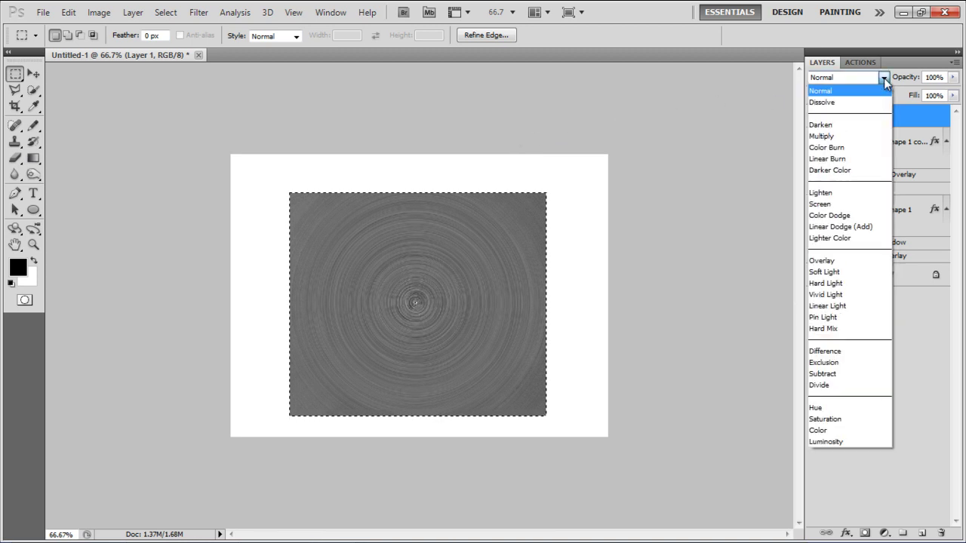
# - Set Layer 1 to Screen and delete the texture outside the inner disc's outline
pyautogui.click(851, 208)
pyautogui.keyDown('ctrl'); pyautogui.click(868, 144); pyautogui.keyUp('ctrl')
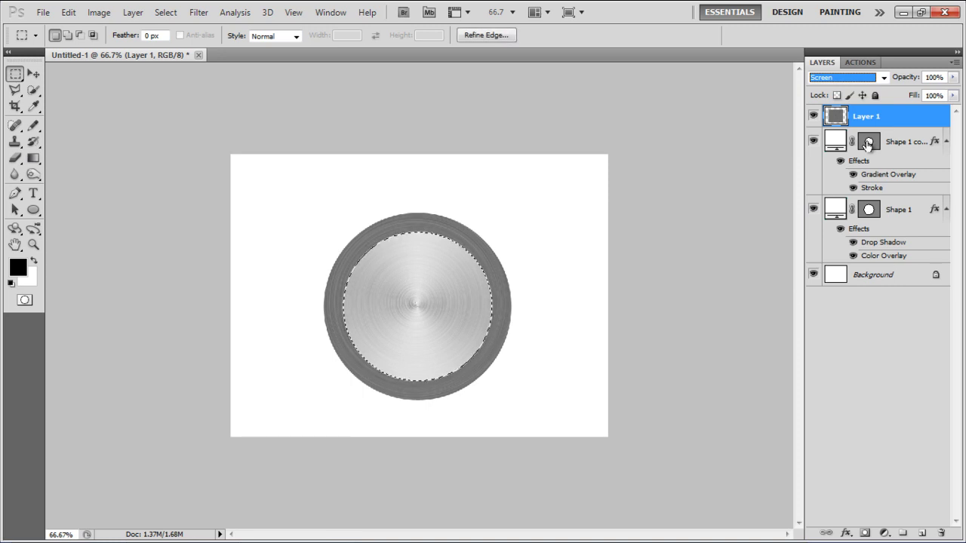
pyautogui.hotkey('ctrl', 'shift', 'i')
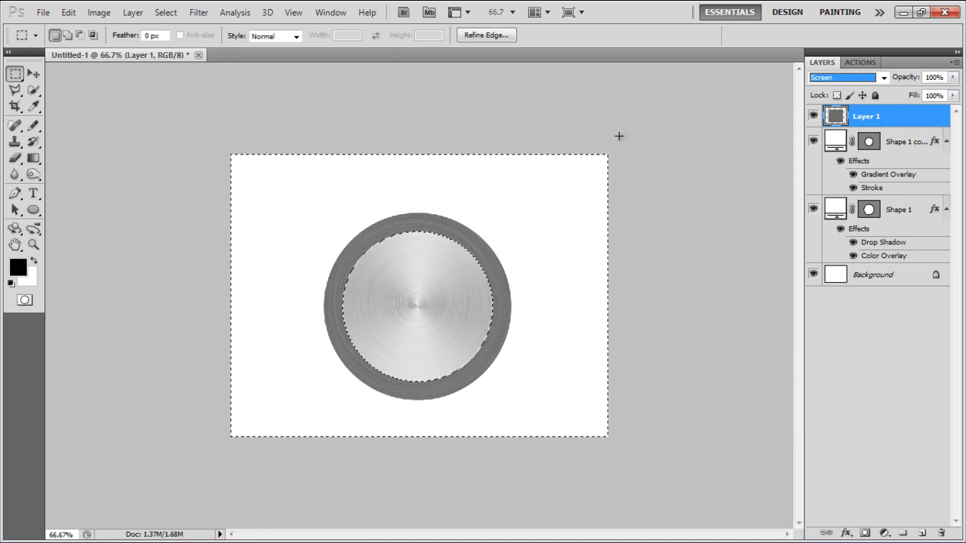
pyautogui.press('Return')
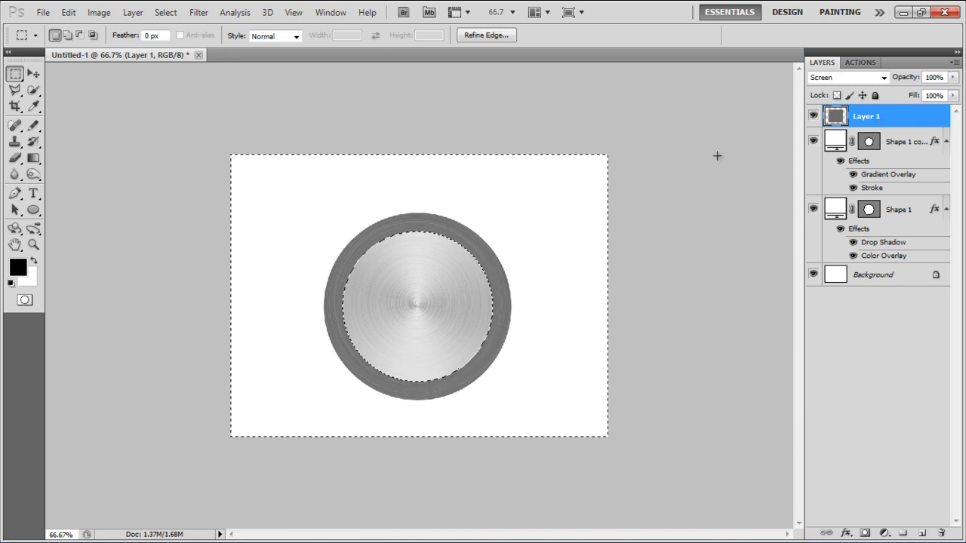
pyautogui.press('Delete')
pyautogui.hotkey('ctrl', 'd')
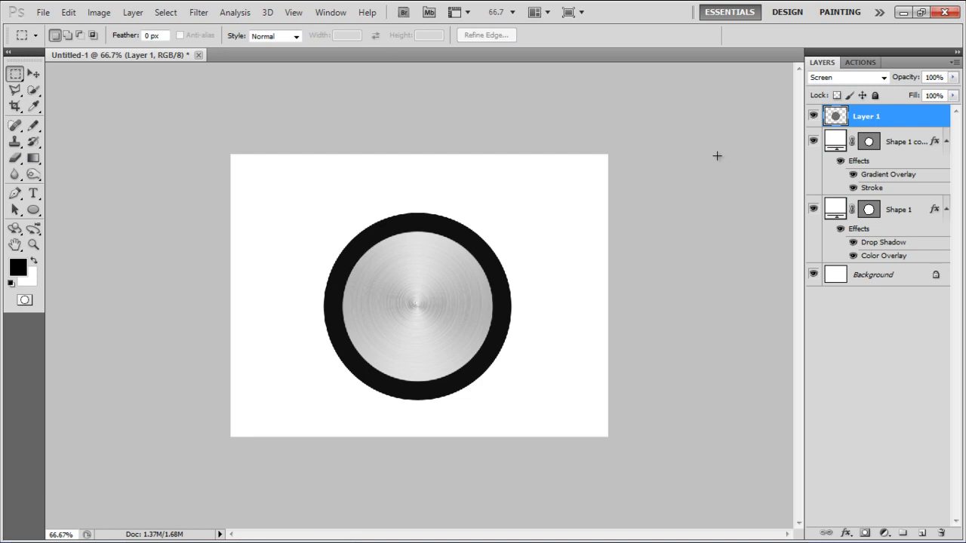
# - Draw a play triangle custom shape, Shape 2, centred on the disc
pyautogui.press('v')
pyautogui.click(34, 210)
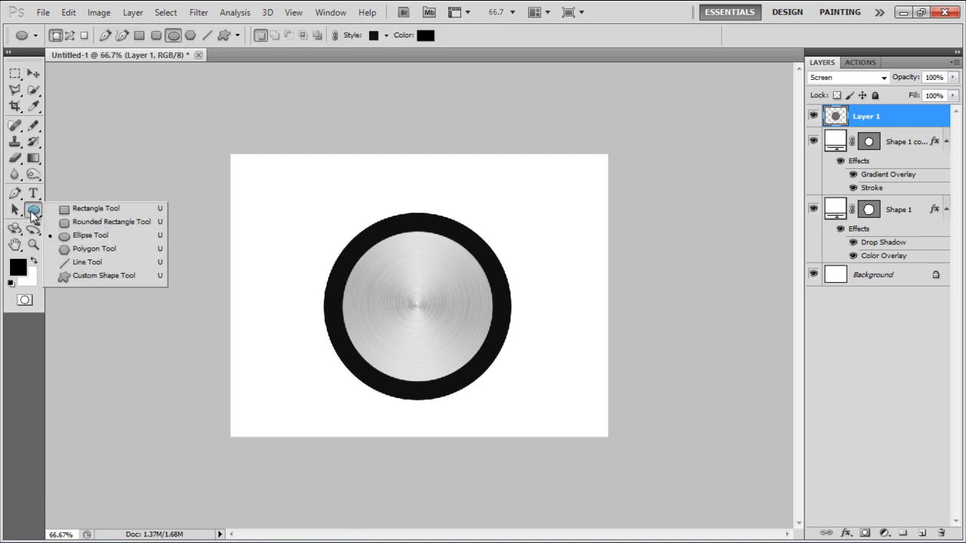
pyautogui.click(105, 276)
pyautogui.click(287, 38)
pyautogui.click(287, 37)
pyautogui.moveTo(371, 258); pyautogui.dragTo(481, 360)
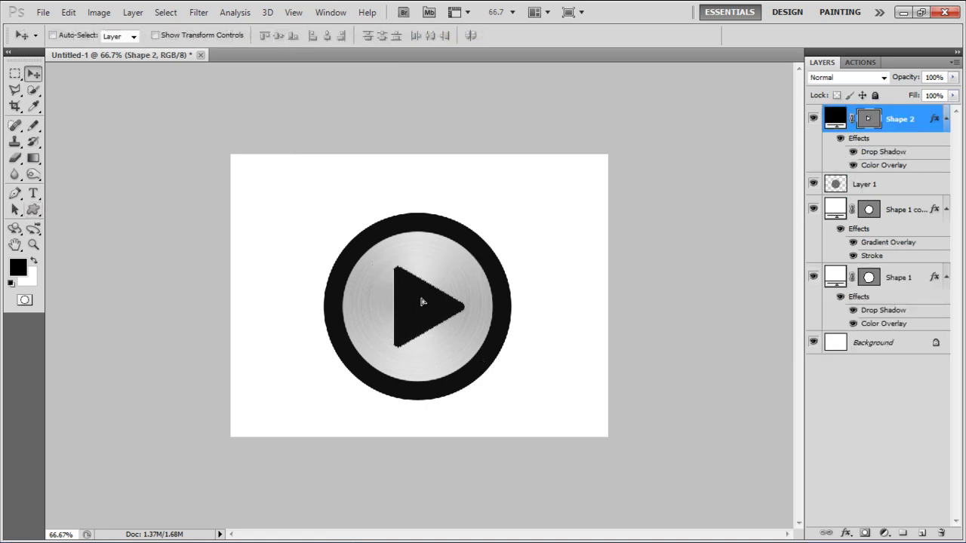
# - Clear the triangle's preset layer style and reopen its Layer Style settings
pyautogui.rightClick(891, 124)
pyautogui.click(850, 408)
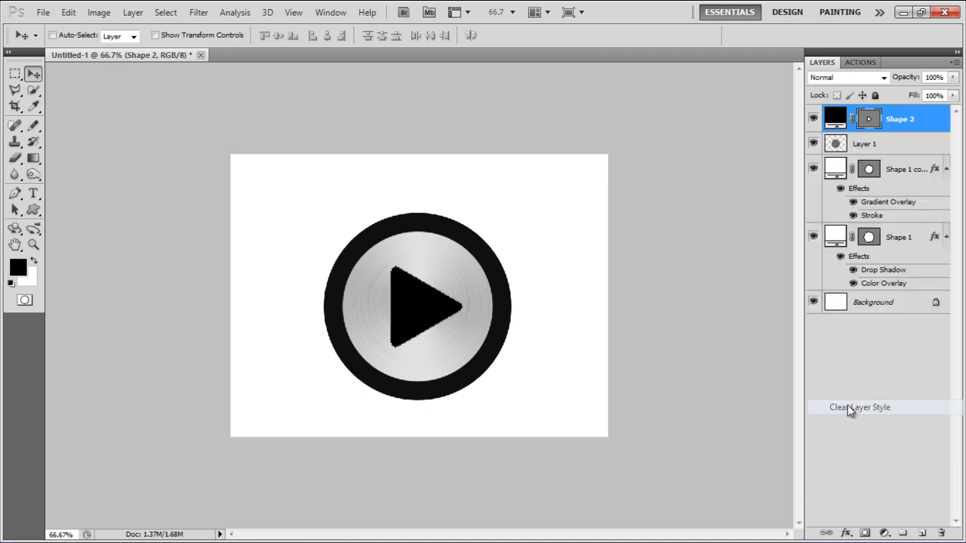
pyautogui.doubleClick(895, 113)
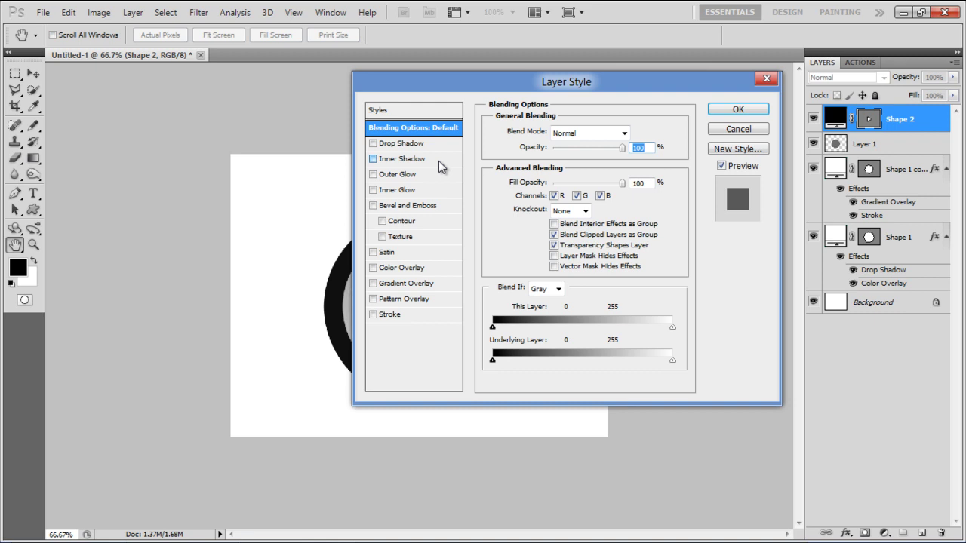
# - Add an Inner Shadow with distance 4 to the triangle
pyautogui.click(404, 158)
pyautogui.doubleClick(635, 191)
pyautogui.write('4')
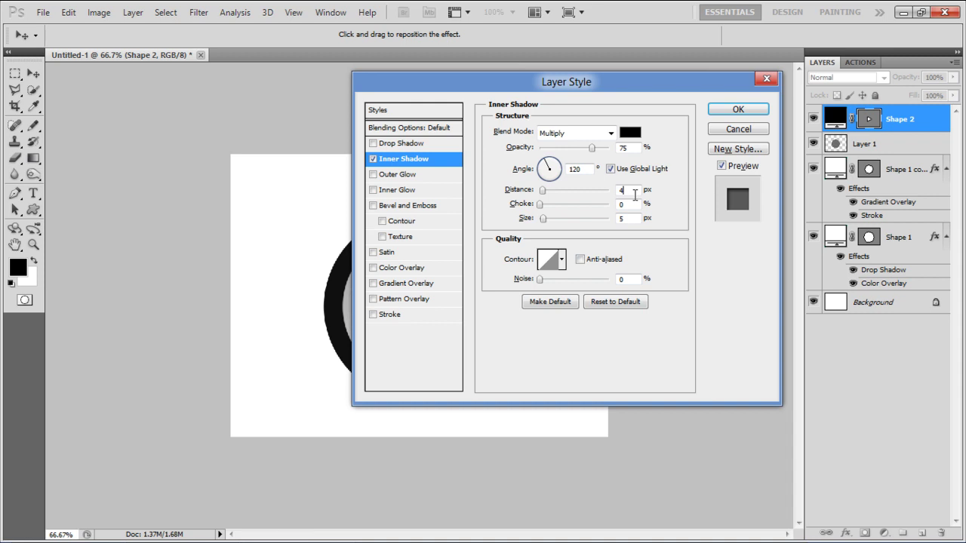
pyautogui.click(631, 217)
# - Add an Outer Glow coloured #cecece to the triangle
pyautogui.click(450, 176)
pyautogui.click(521, 179)
pyautogui.doubleClick(759, 398)
pyautogui.write('cecece')
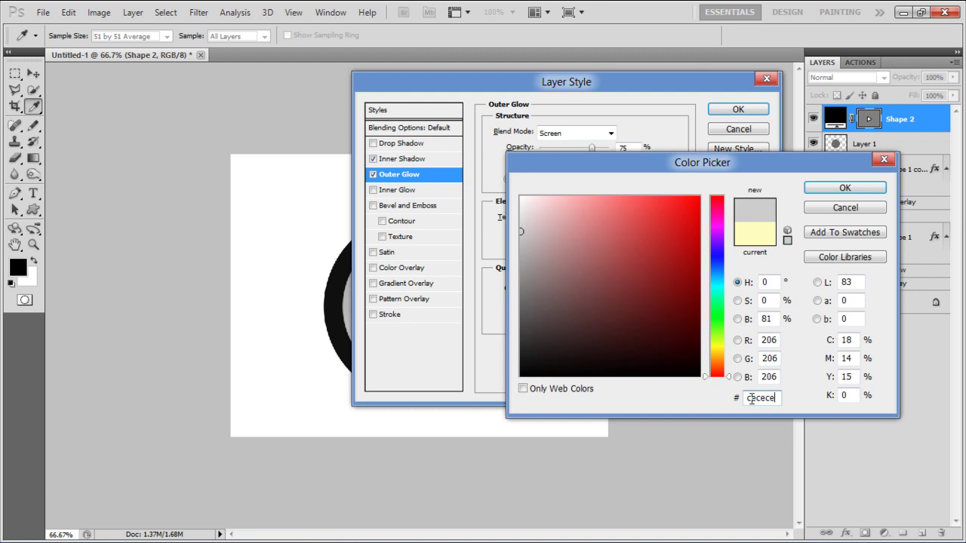
pyautogui.press('Return')
pyautogui.click(626, 249)
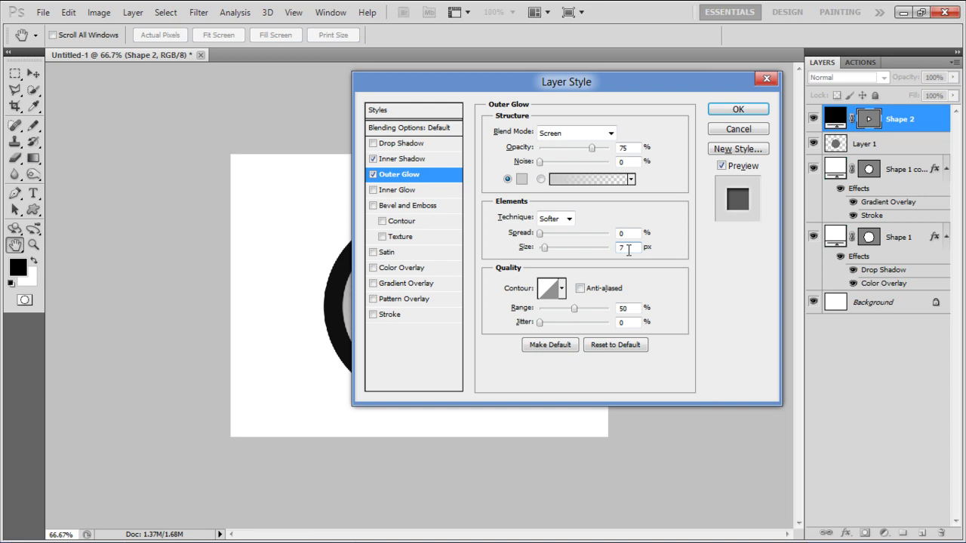
# - Give the play triangle a 90° linear gradient overlay with stops #1b1b1b and #414141
pyautogui.click(423, 287)
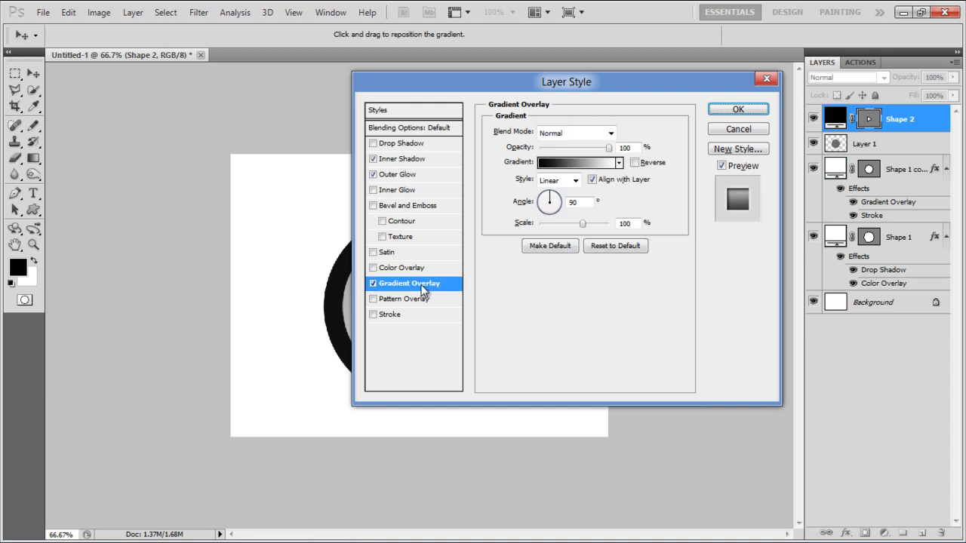
pyautogui.click(575, 164)
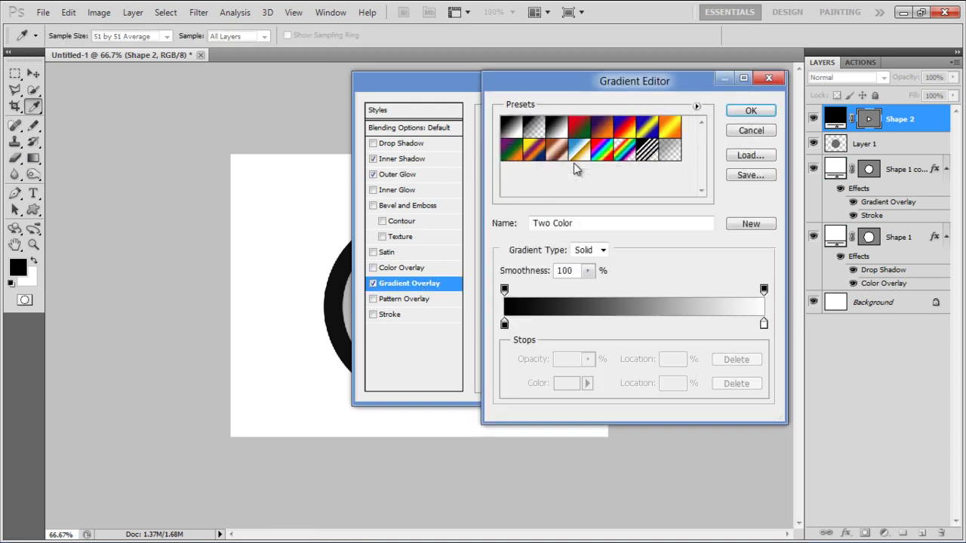
pyautogui.doubleClick(504, 323)
pyautogui.doubleClick(757, 398)
pyautogui.write('1b1b1b')
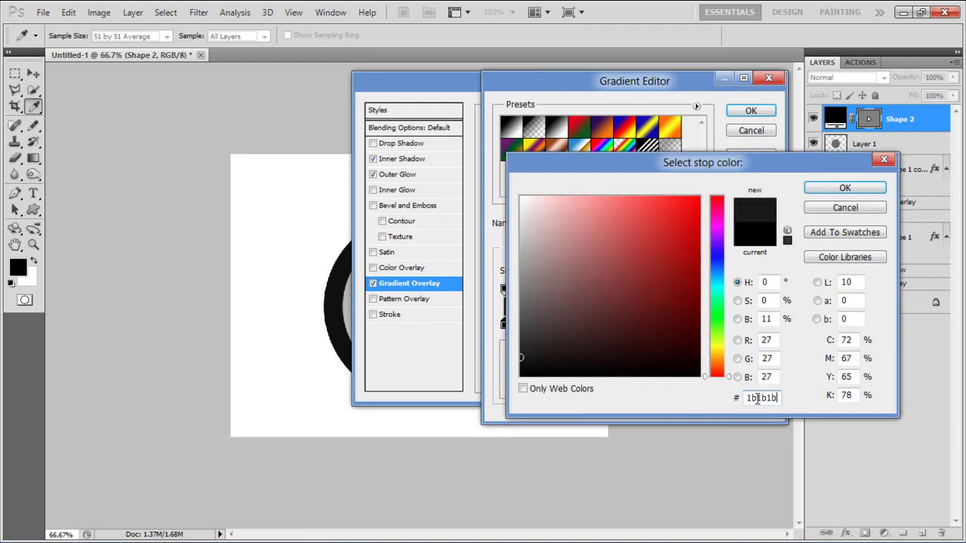
pyautogui.press('Return')
pyautogui.doubleClick(760, 323)
pyautogui.doubleClick(758, 398)
pyautogui.write('414141')
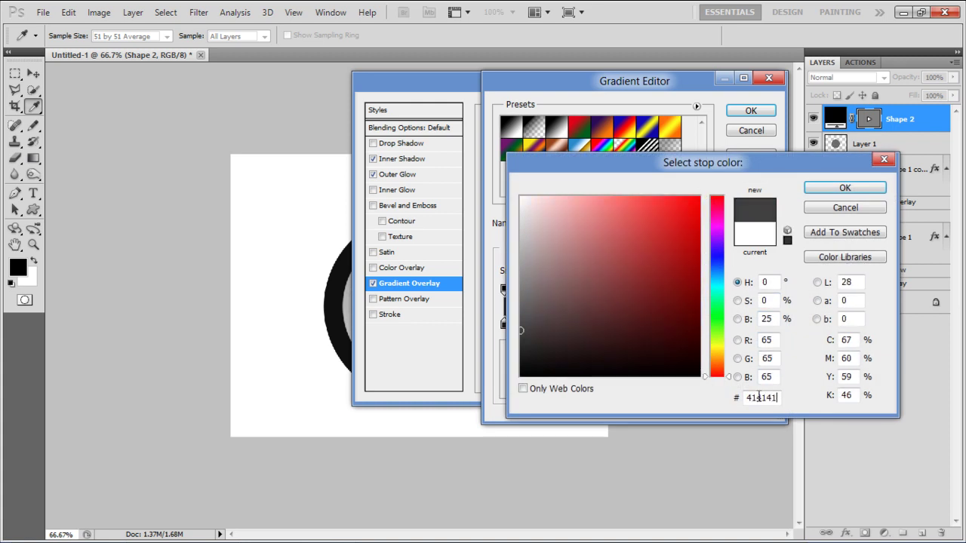
pyautogui.press('Return')
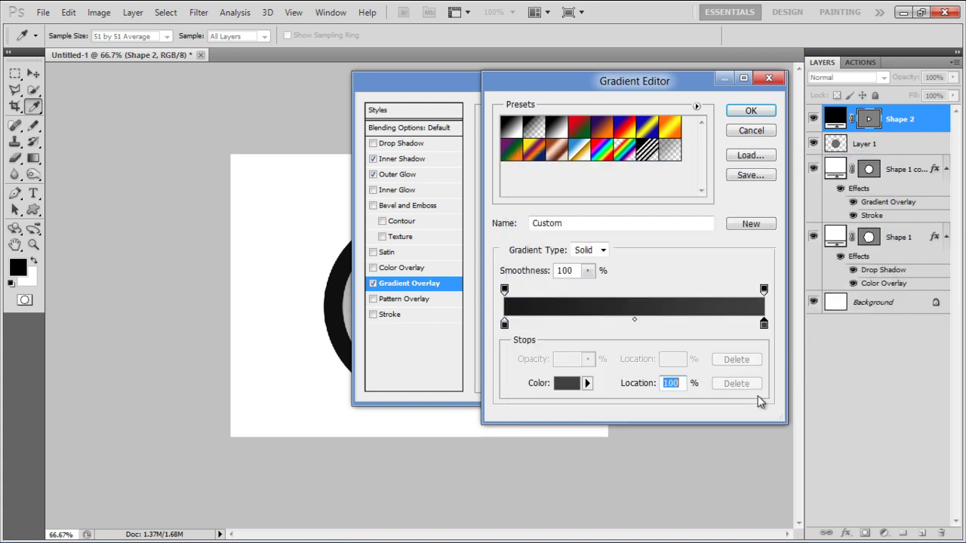
pyautogui.click(749, 112)
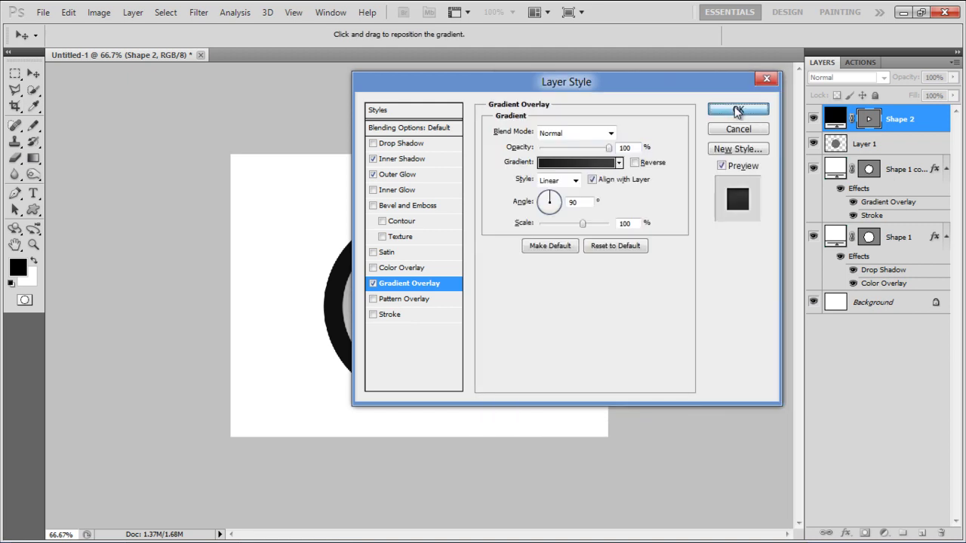